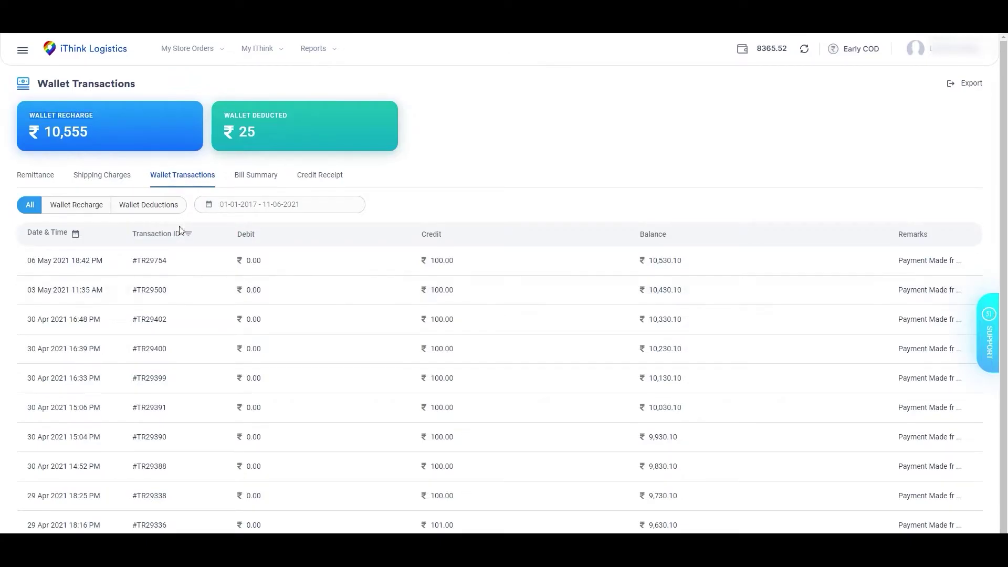
Highlight the Wallet Transactions title and the WALLET RECHARGE and WALLET DEDUCTED totals.
drag(42, 81, 141, 83)
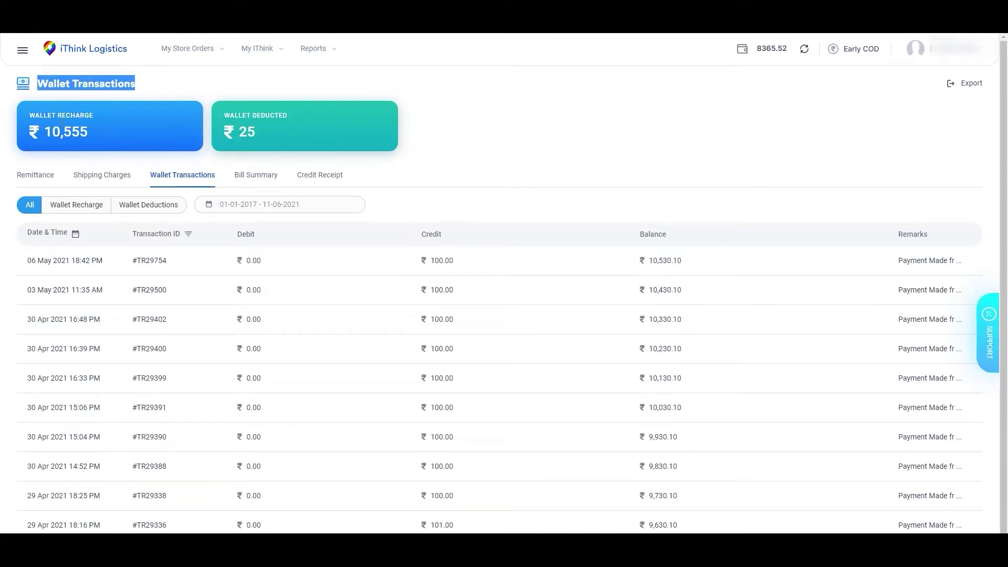
click(35, 121)
drag(221, 116, 287, 122)
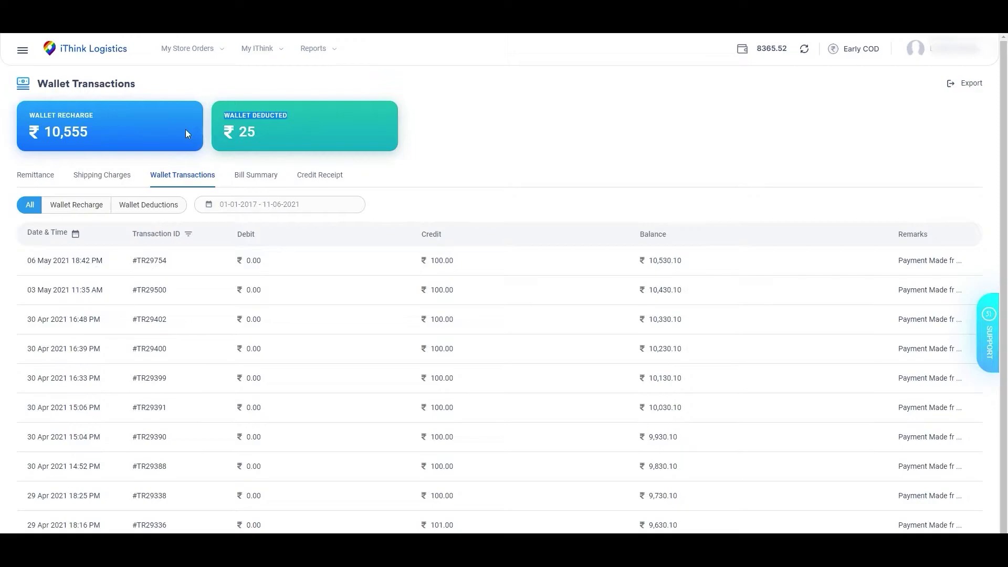
drag(14, 125, 91, 119)
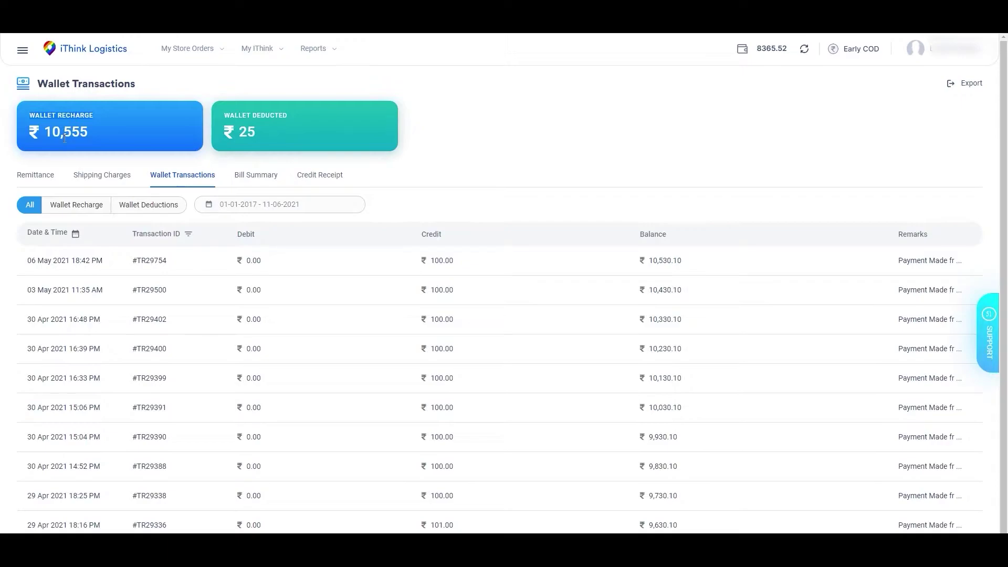
drag(222, 115, 286, 122)
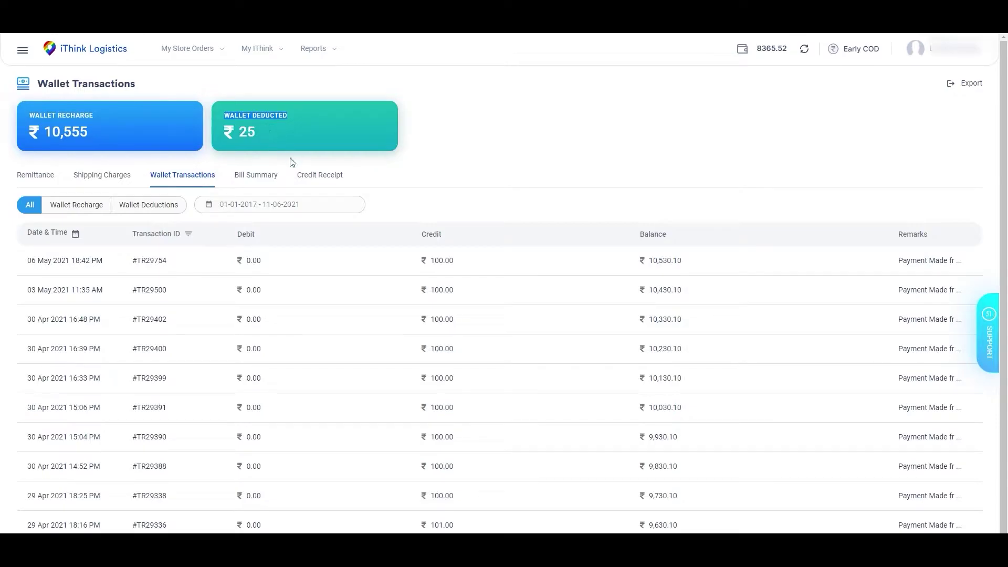
drag(896, 238, 940, 237)
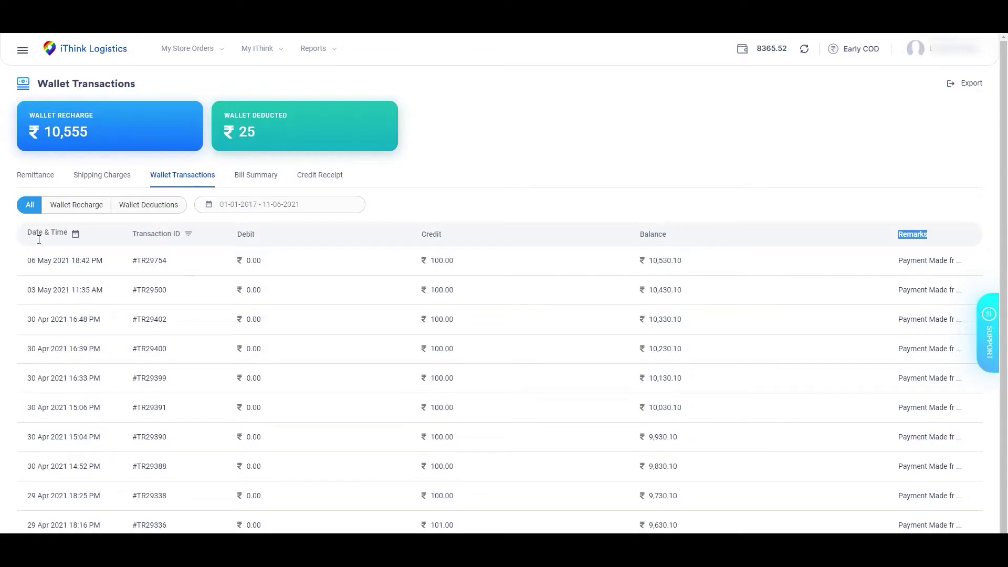
drag(39, 240, 68, 234)
drag(27, 260, 96, 261)
drag(132, 234, 185, 236)
drag(132, 260, 171, 265)
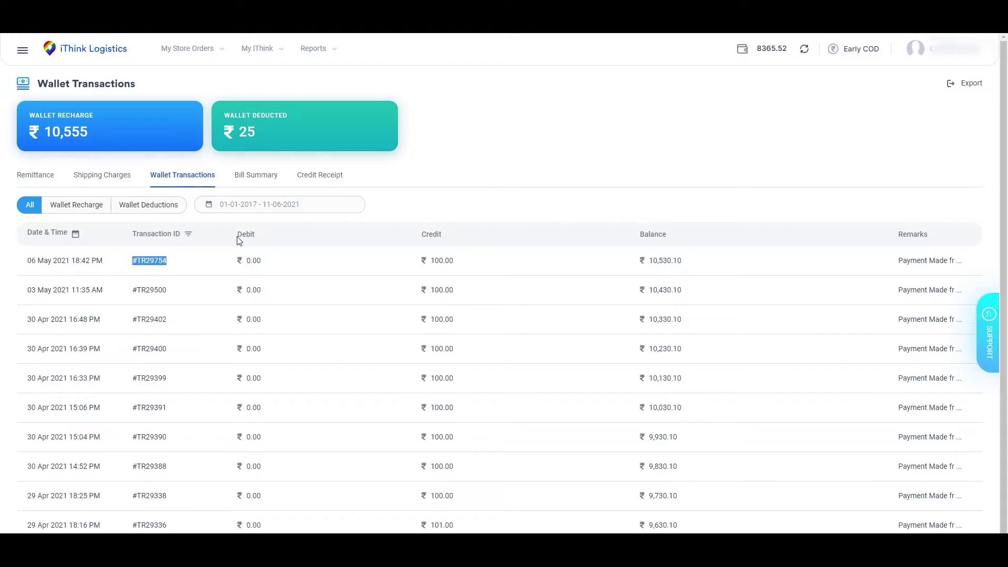
drag(237, 234, 258, 236)
drag(421, 234, 444, 239)
drag(638, 236, 681, 264)
drag(897, 236, 932, 239)
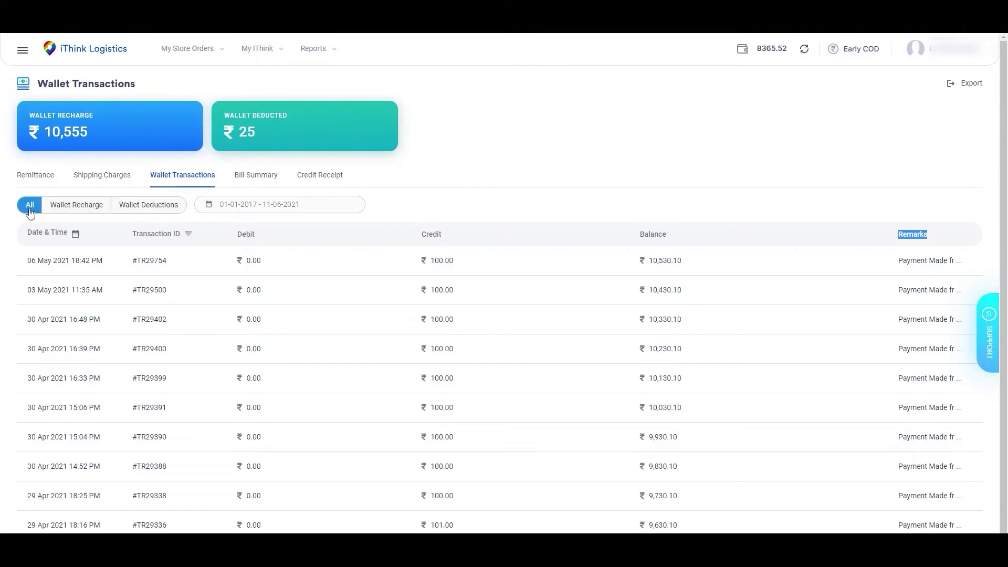
Switch between the Wallet Recharge and Wallet Deductions filters, then return to All.
click(70, 206)
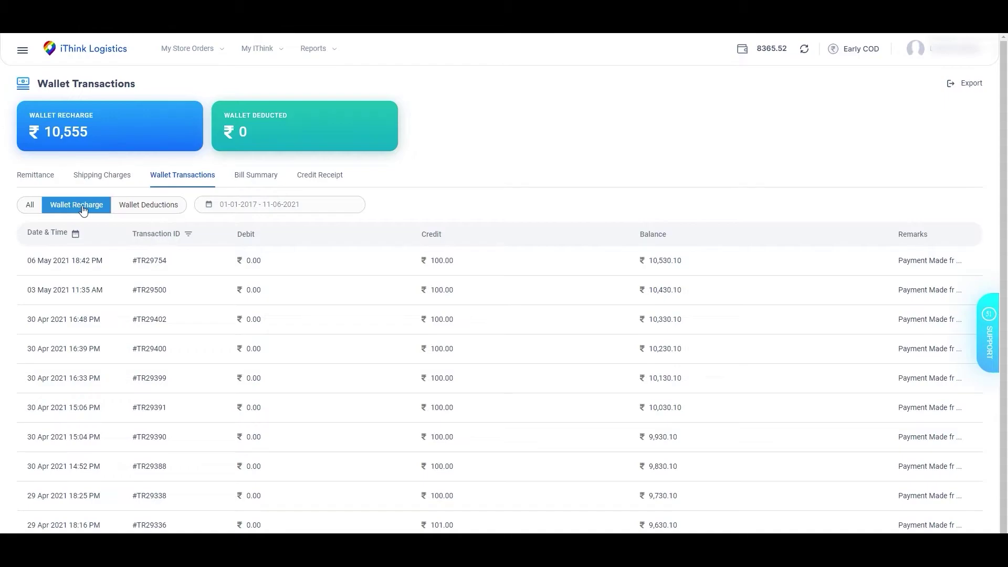
click(156, 206)
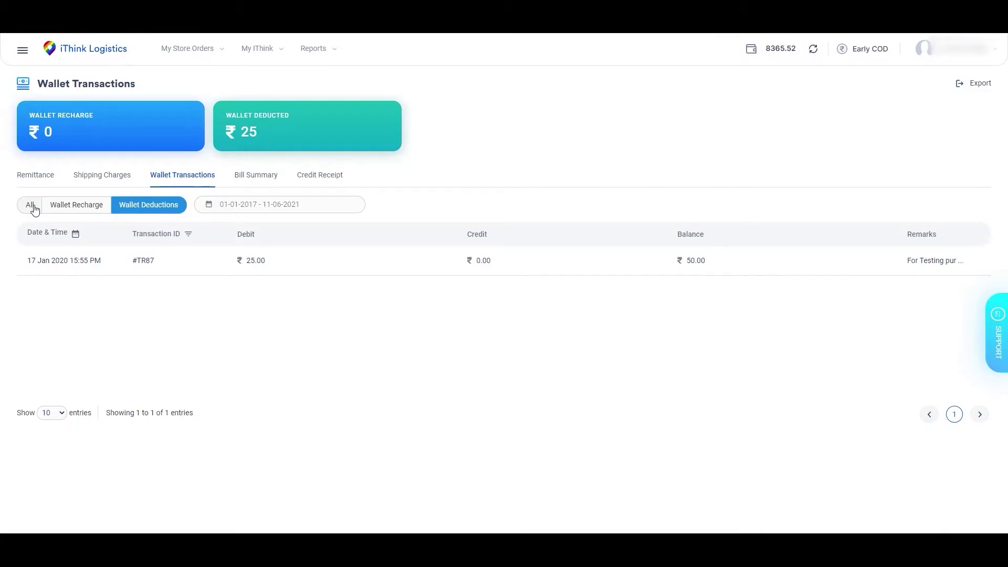
click(31, 207)
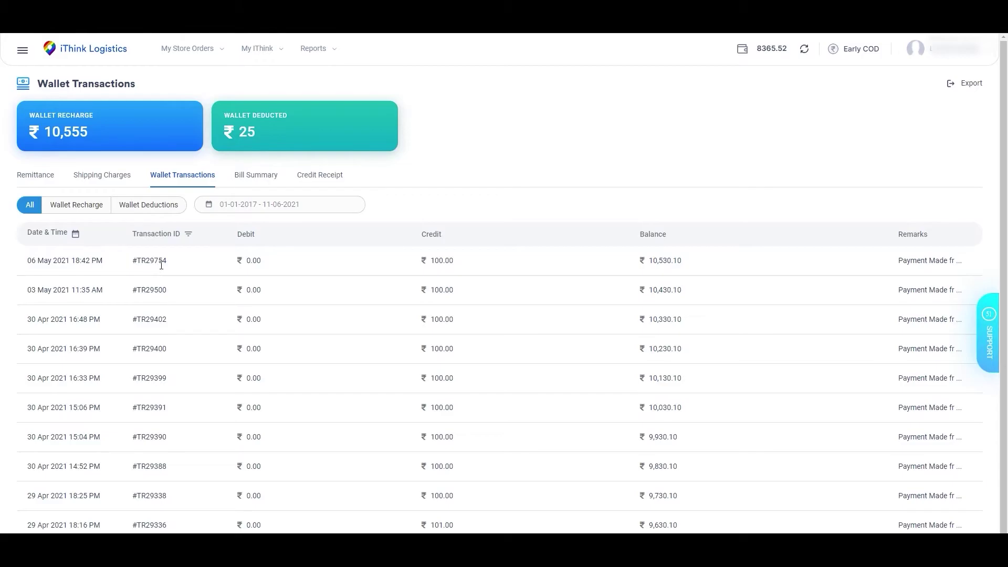
Filter to wallet deductions only and show the preset date ranges.
click(79, 205)
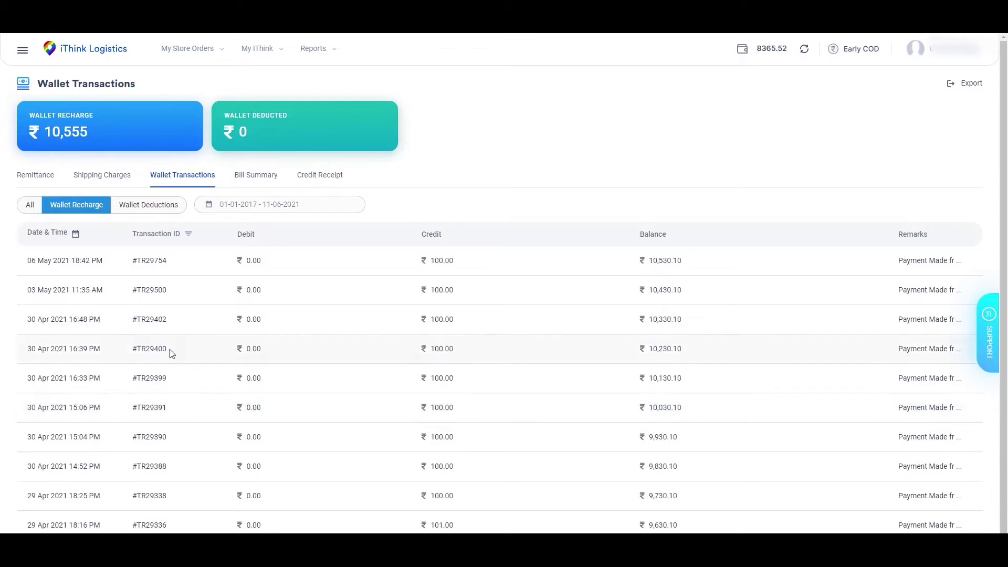
click(155, 210)
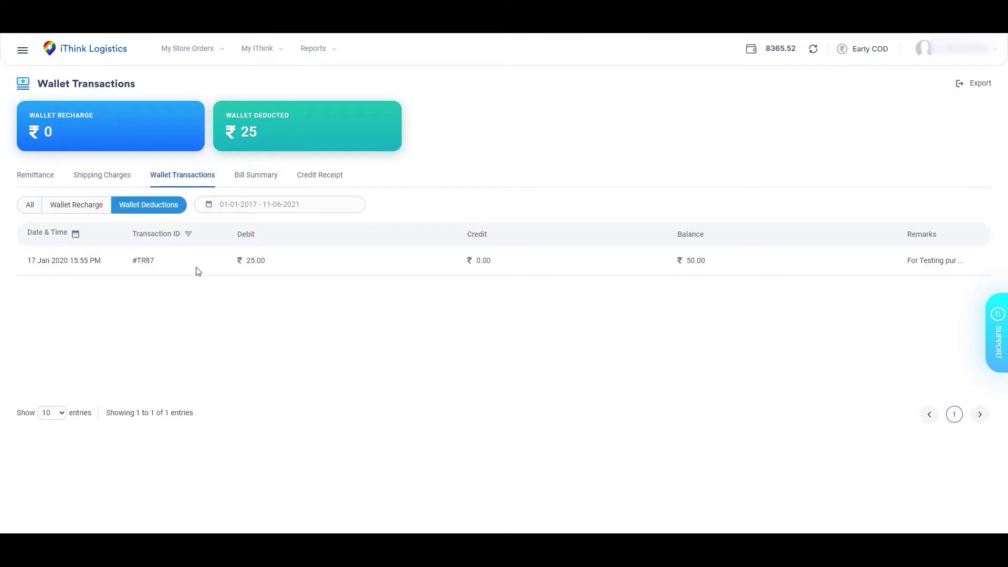
drag(900, 237, 954, 240)
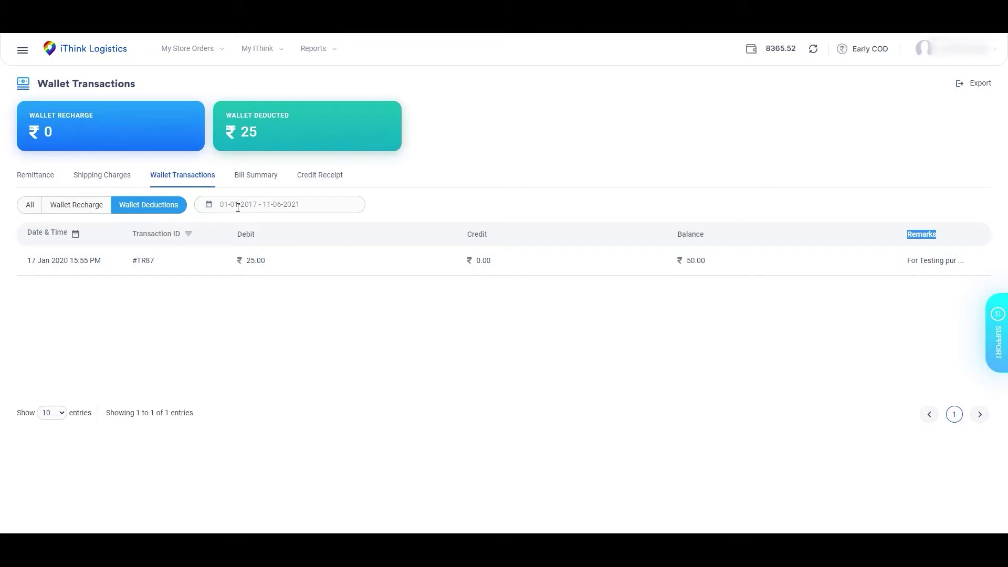
click(237, 206)
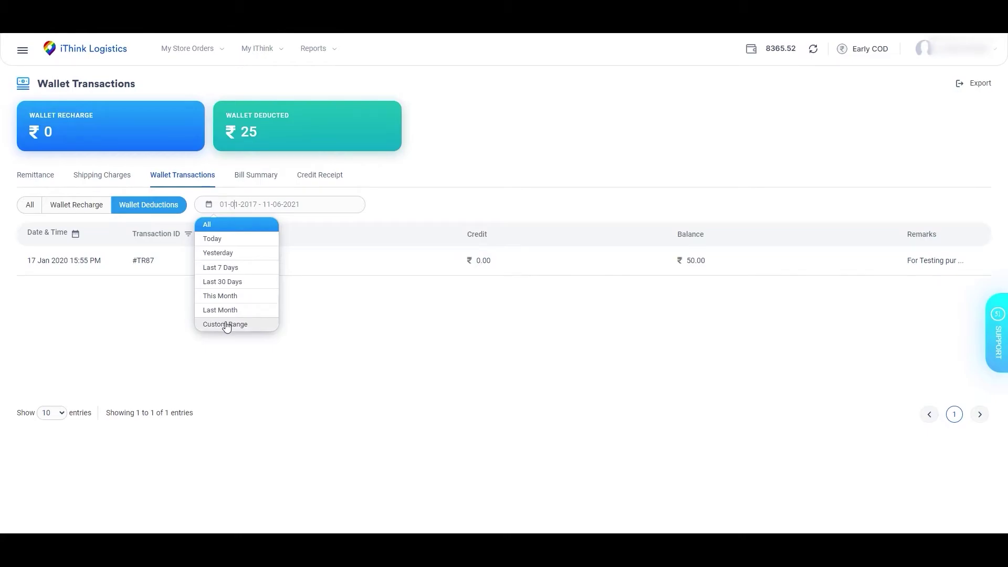
Show the custom range calendars, close them keeping 01-01-2017 - 11-06-2021, and highlight the Date & Time heading.
click(226, 326)
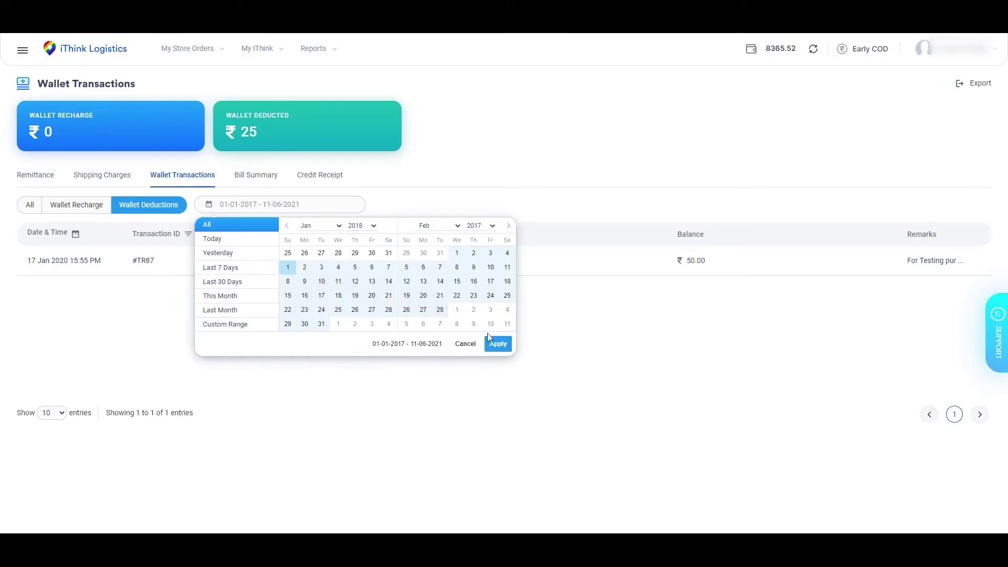
click(487, 367)
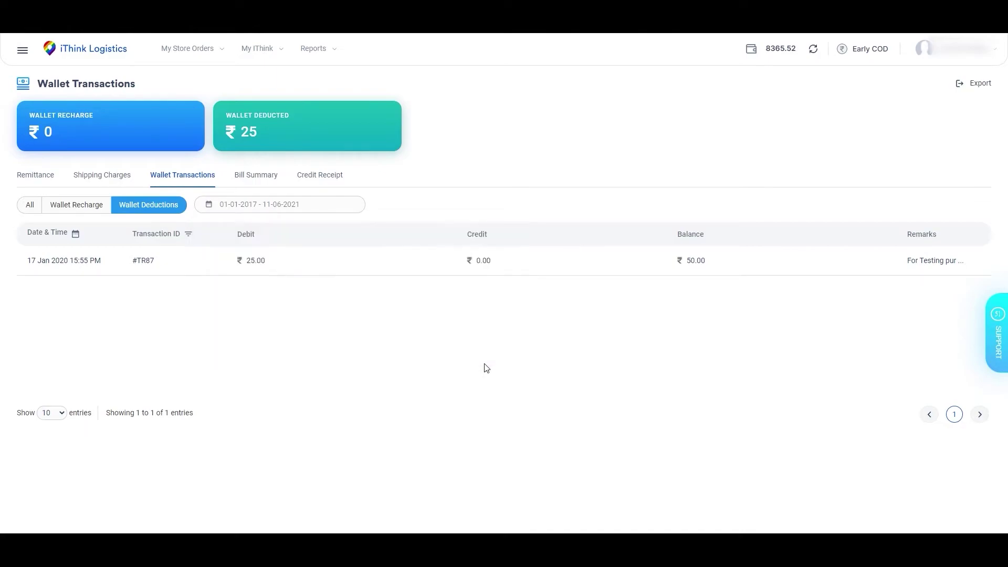
triple_click(72, 238)
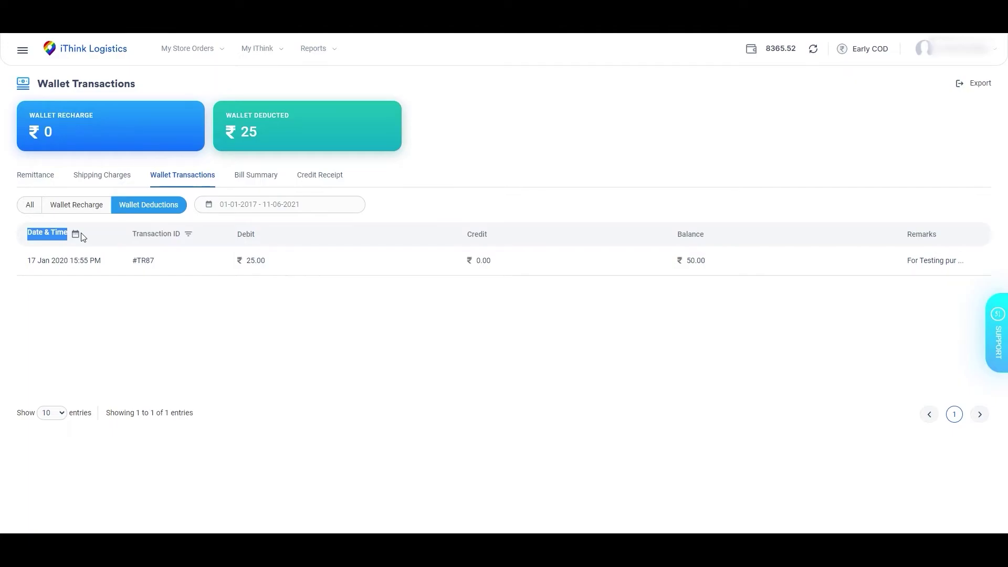
click(77, 234)
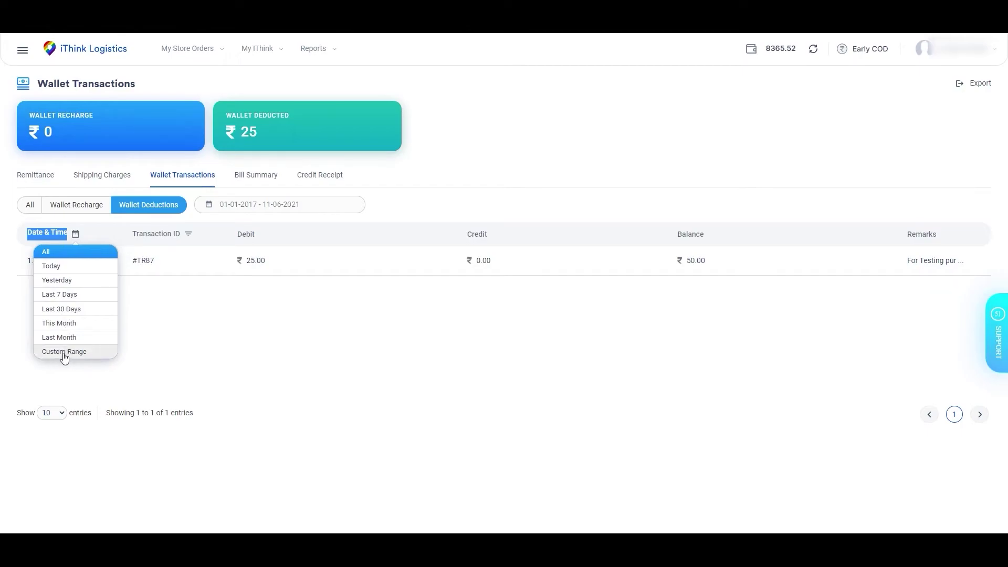
click(64, 352)
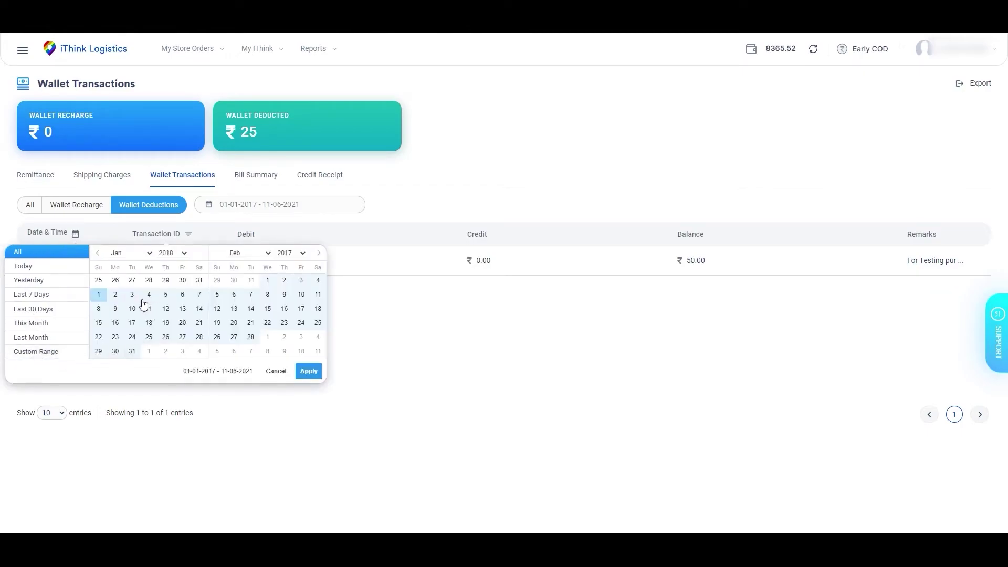
click(98, 294)
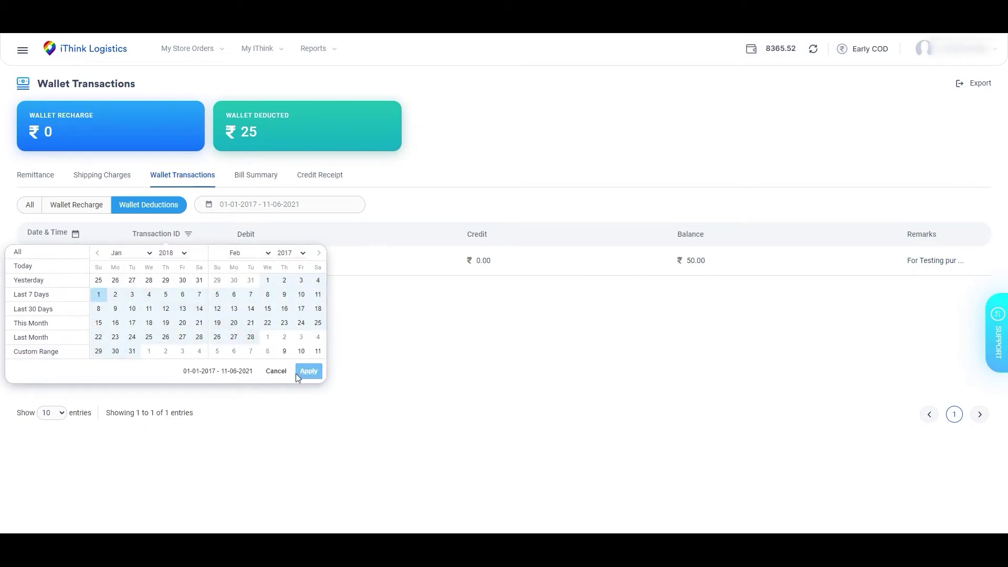
click(288, 404)
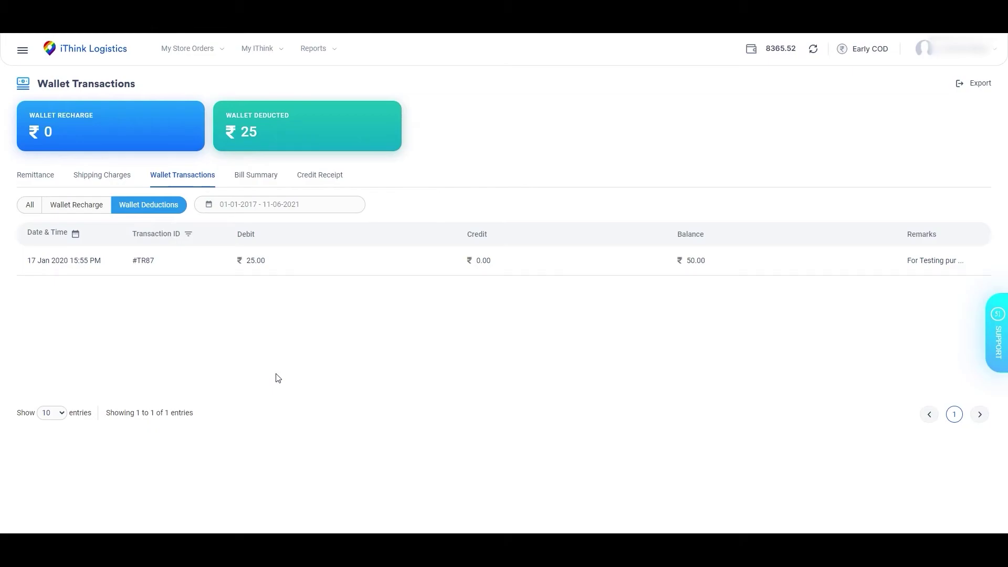
Open the Transaction ID filter and reset it so all transactions show.
drag(131, 234, 192, 239)
click(192, 239)
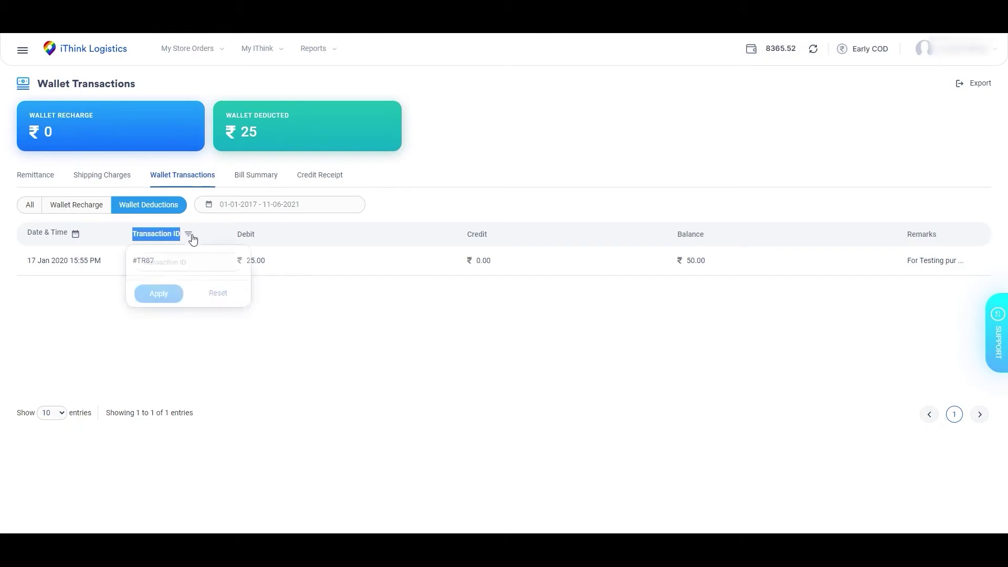
click(178, 265)
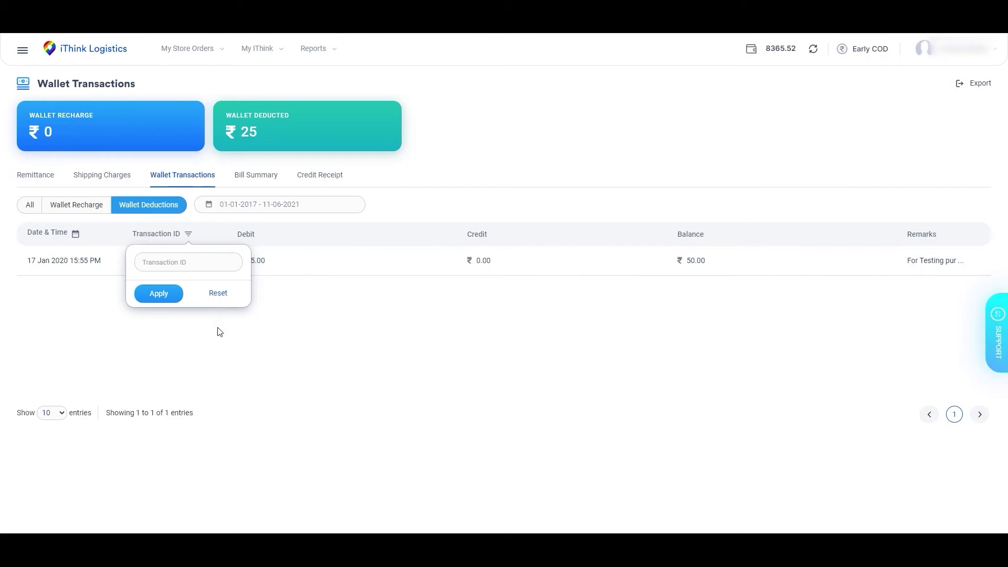
click(218, 294)
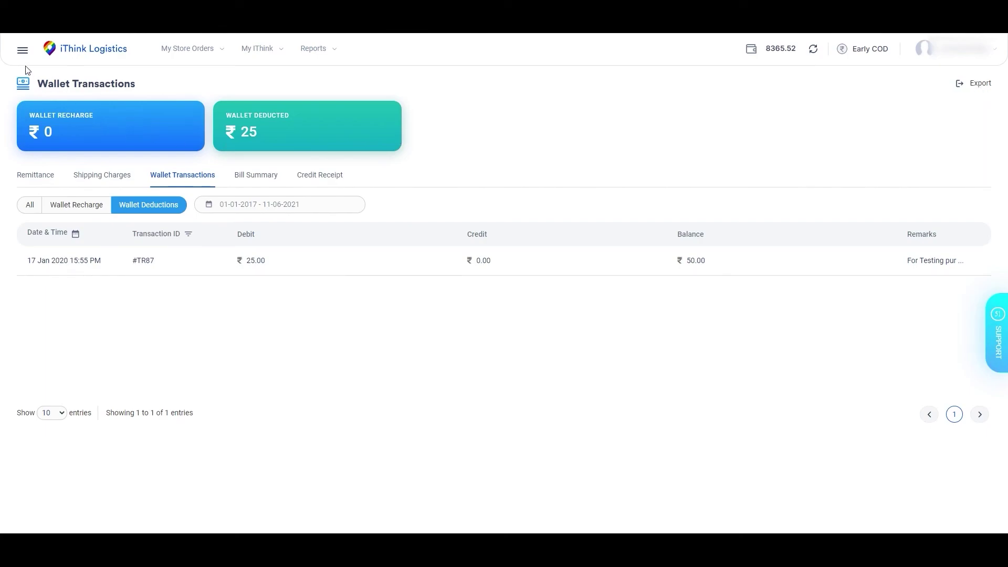
Reopen Wallet Transactions from the main menu's Billing section and request an export.
click(24, 53)
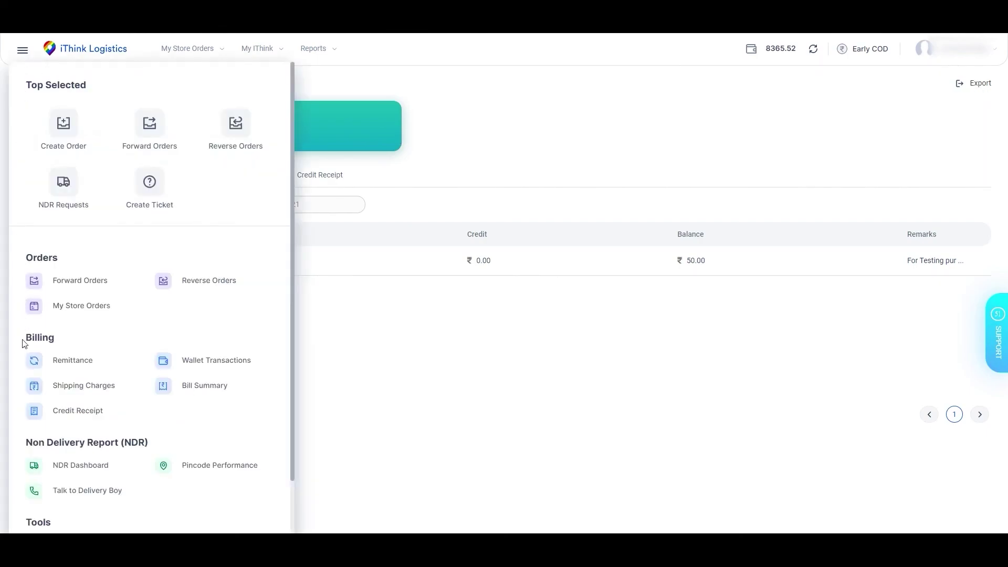
drag(24, 337, 66, 340)
click(208, 361)
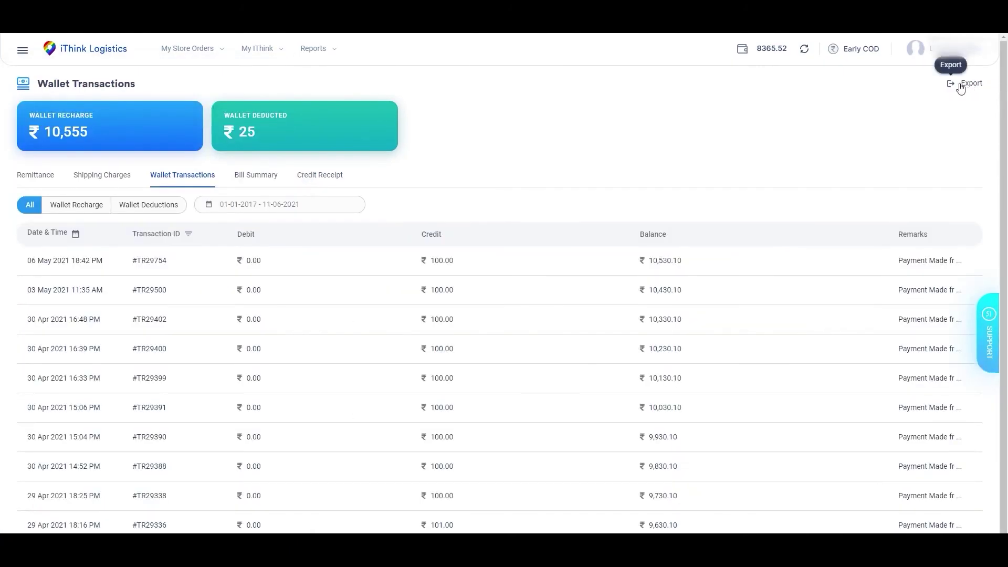
click(960, 87)
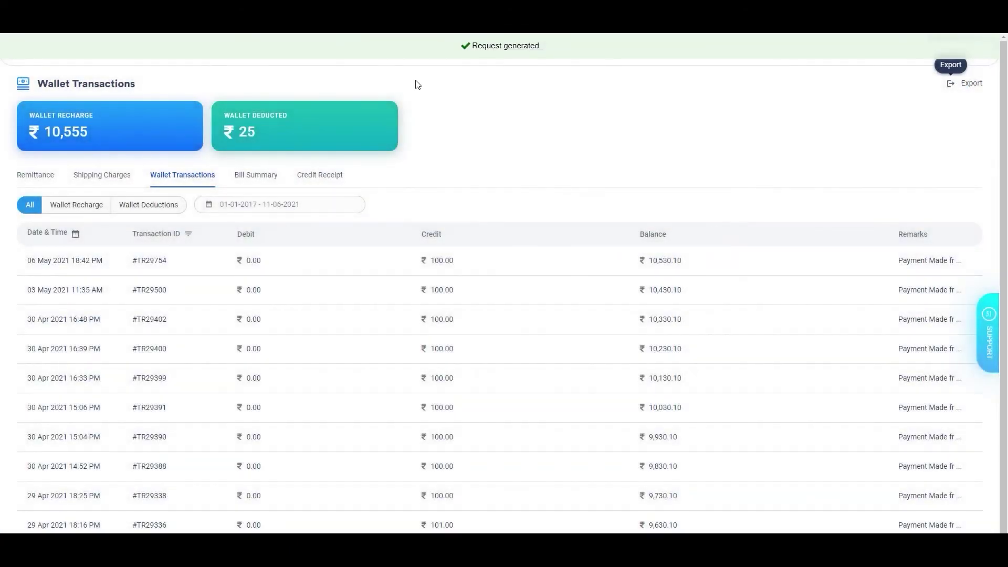